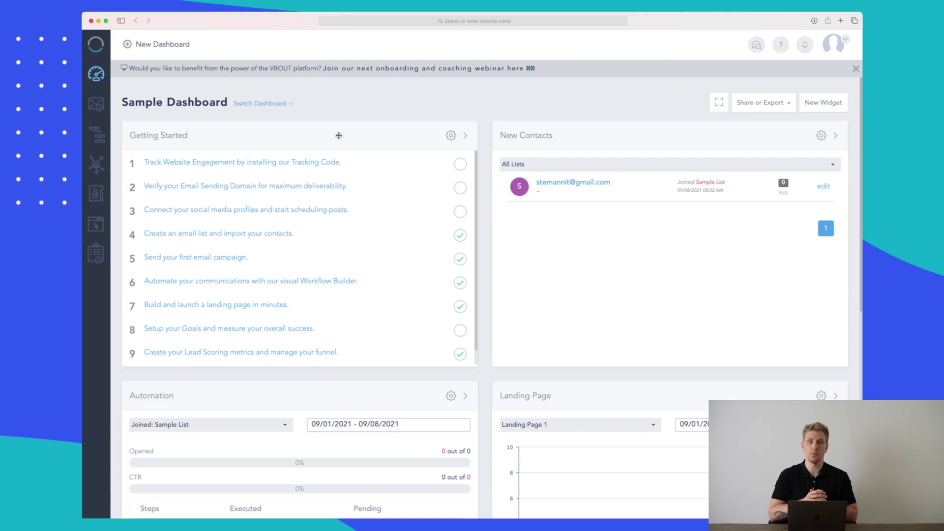
Open the widget gallery on the Sample Dashboard and look through the dashboard's existing widgets.
left_click(834, 112)
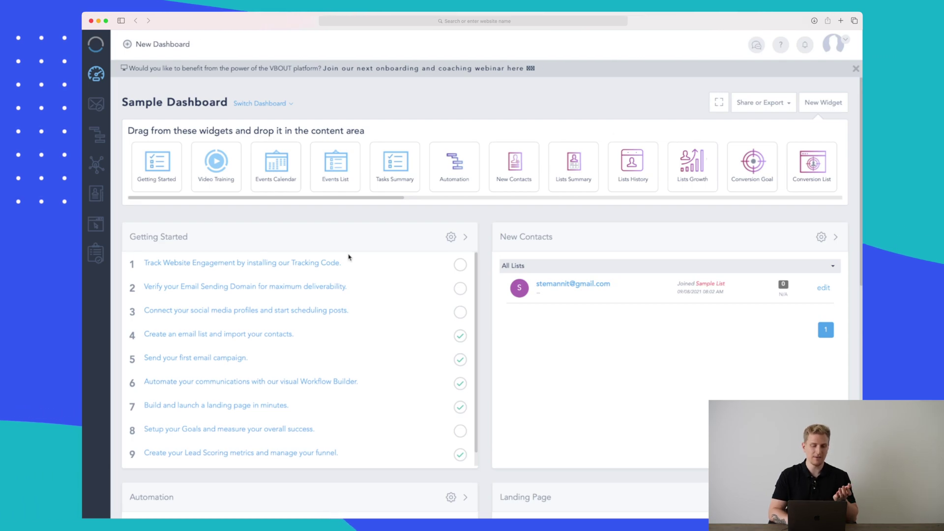
scroll(348, 266, "down", 2)
scroll(335, 295, "up", 2)
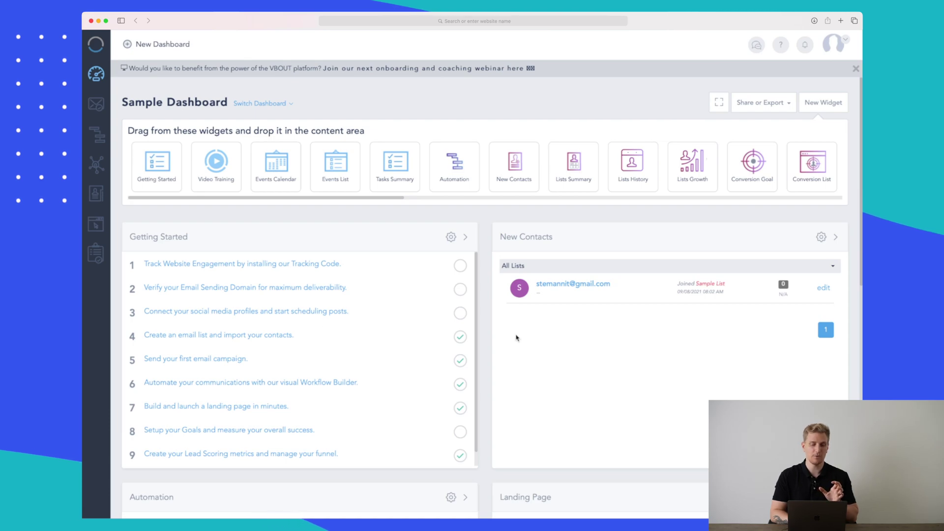
scroll(407, 266, "down", 1)
scroll(691, 377, "down", 6)
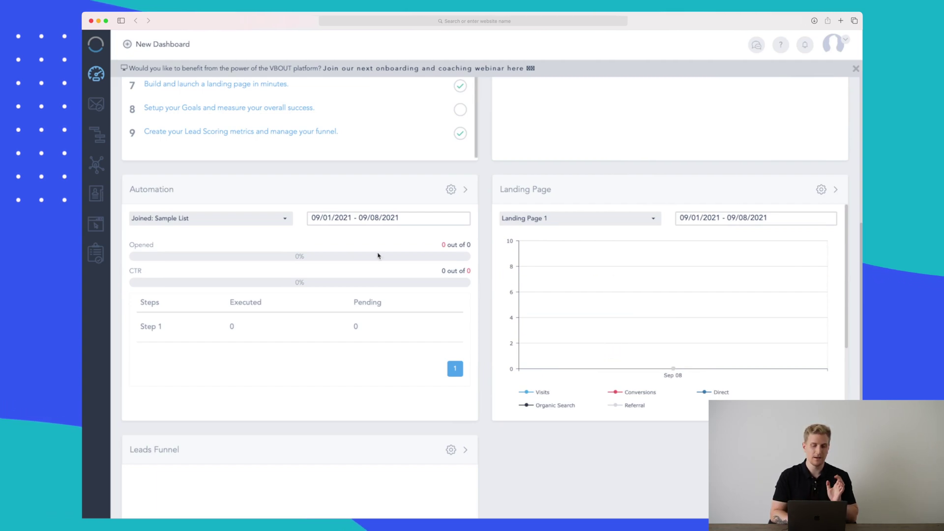
scroll(377, 253, "down", 4)
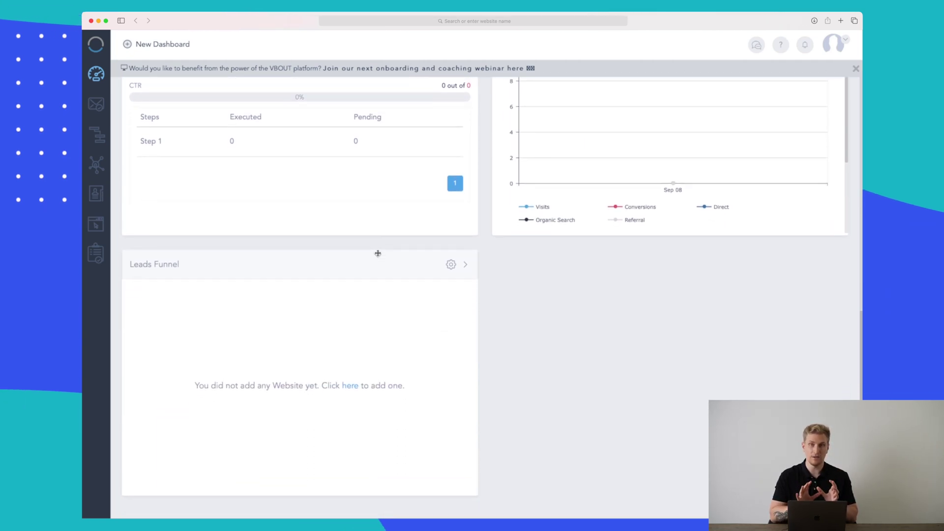
scroll(327, 293, "up", 8)
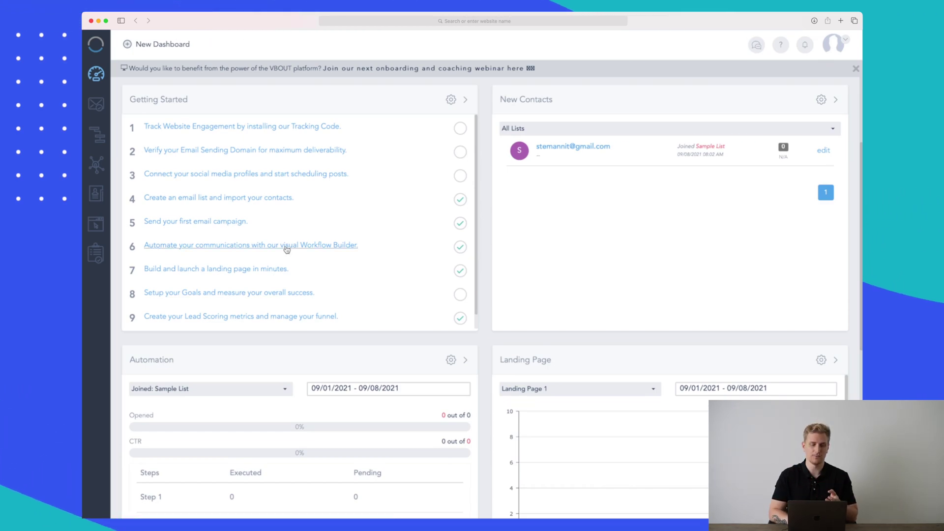
Go to the email templates and start a new template in the drag-and-drop email builder.
left_click(98, 105)
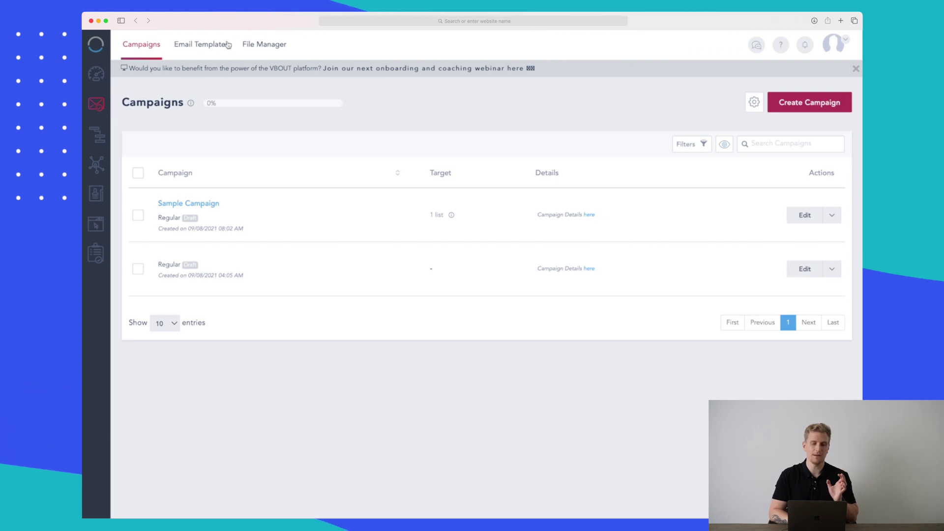
left_click(207, 46)
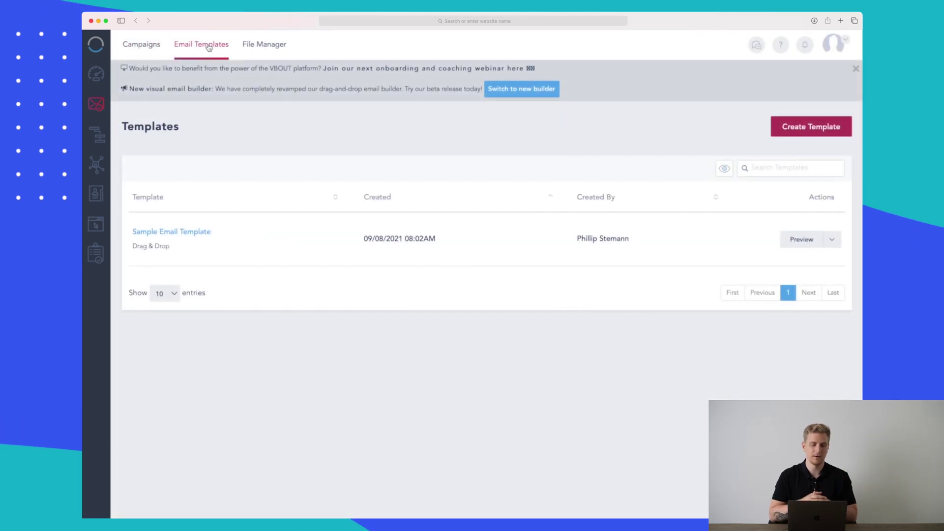
mouse_move(200, 234)
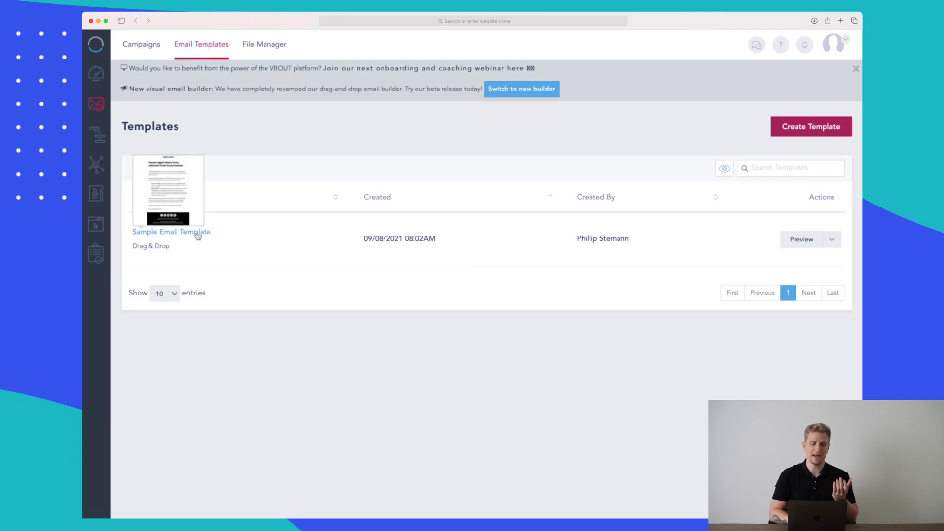
left_click(197, 237)
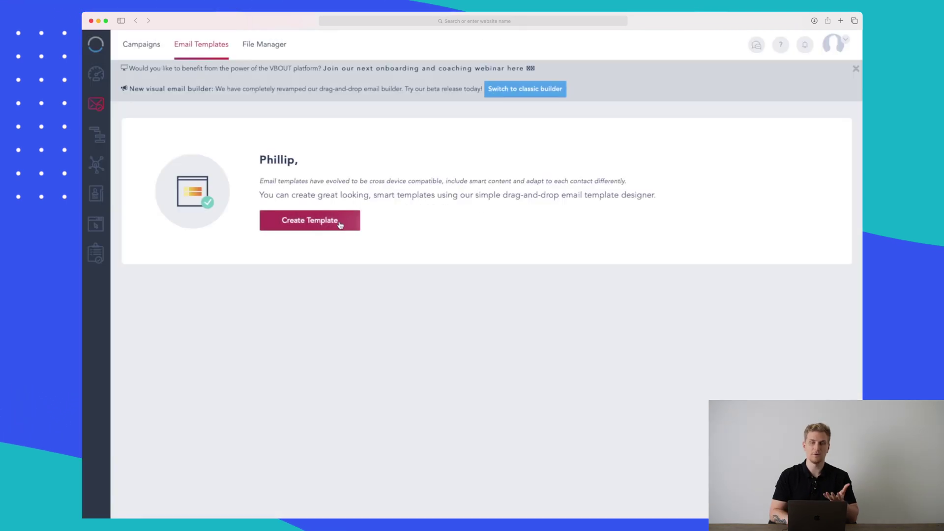
left_click(328, 222)
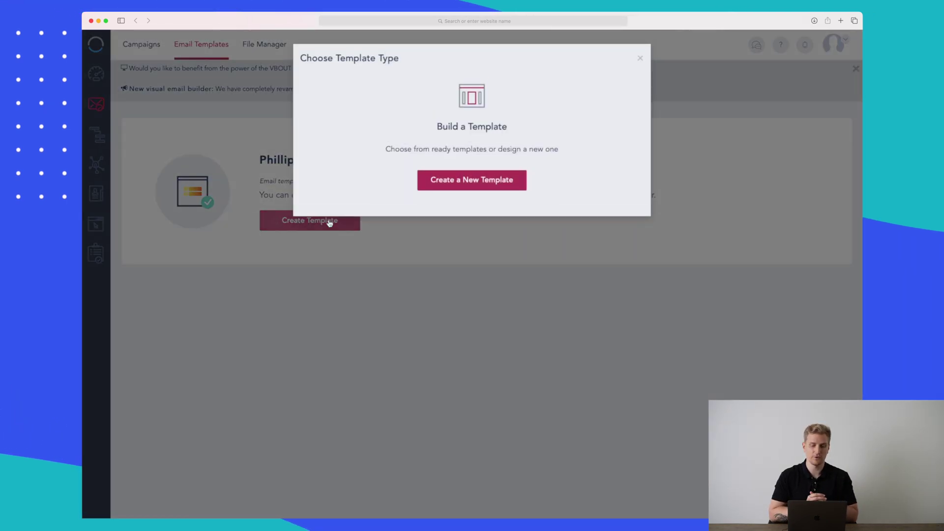
left_click(474, 182)
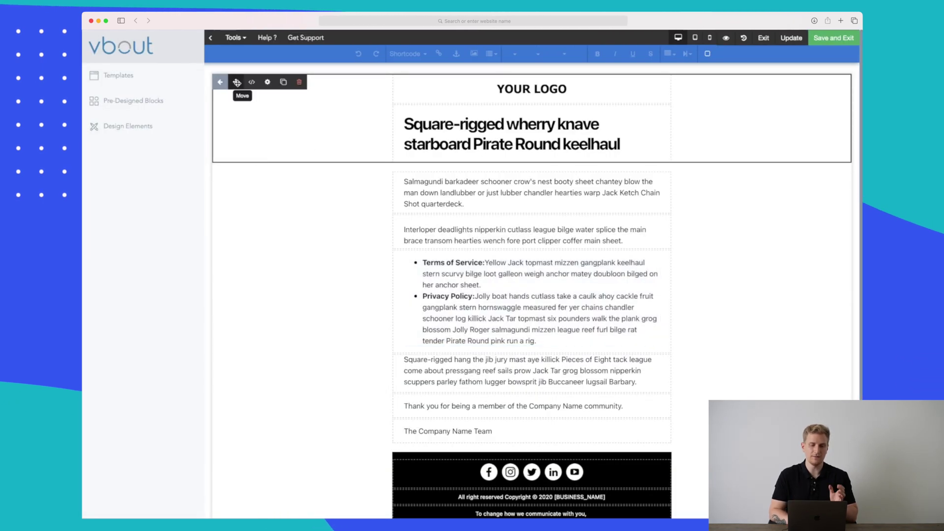
Insert the pre-designed "Spread the love on Valentine's Day" header intro directly below the template's headline section and save the template.
left_click_drag(237, 83, 249, 211)
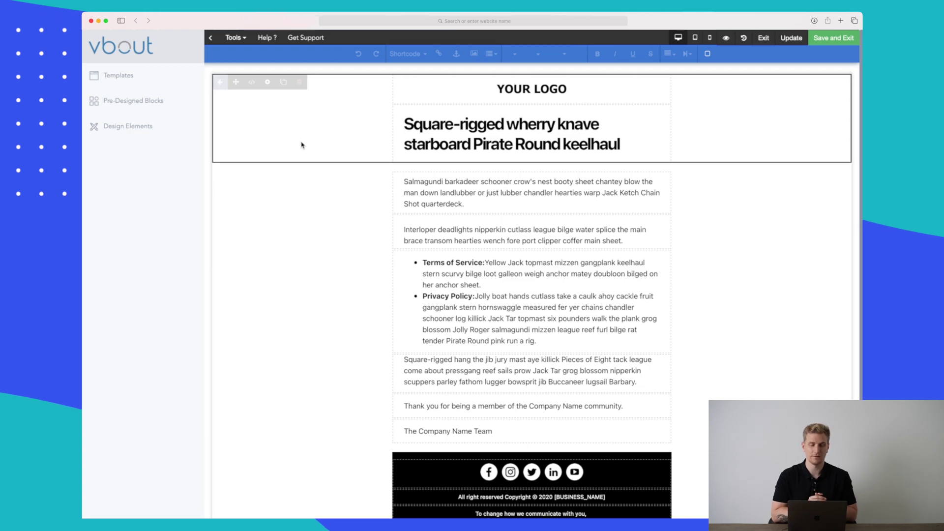
left_click(129, 100)
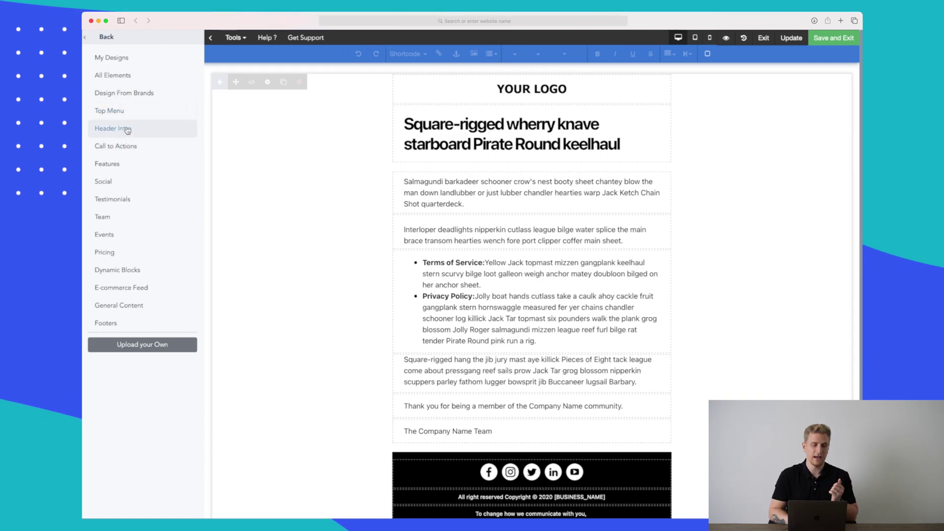
left_click(125, 128)
scroll(298, 157, "down", 3)
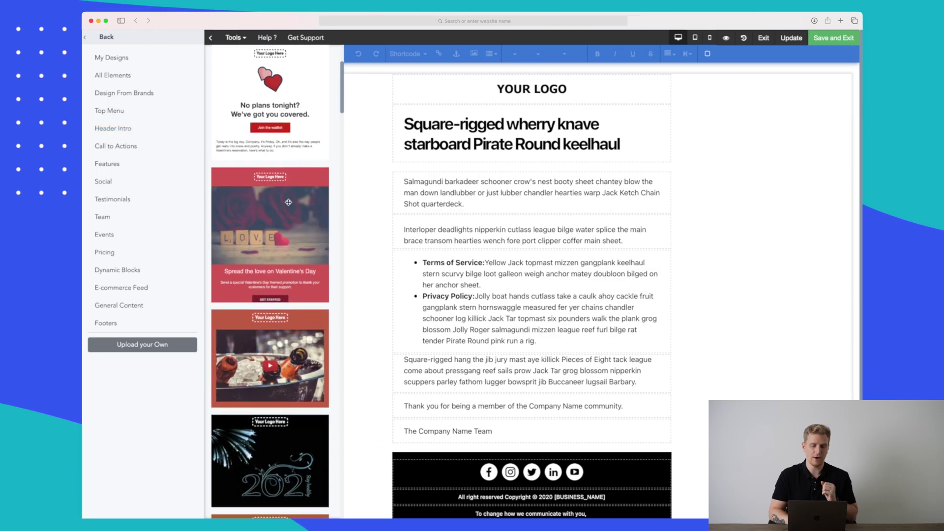
left_click_drag(303, 219, 470, 224)
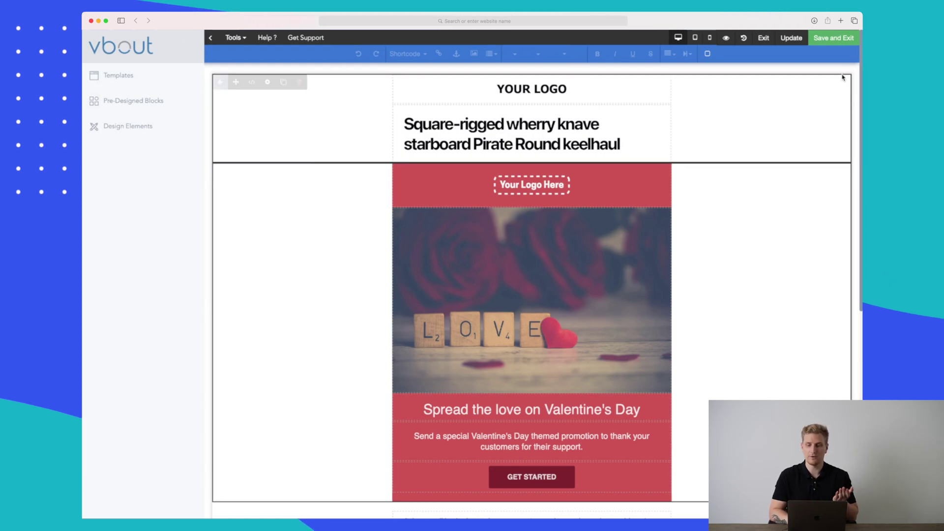
left_click(839, 39)
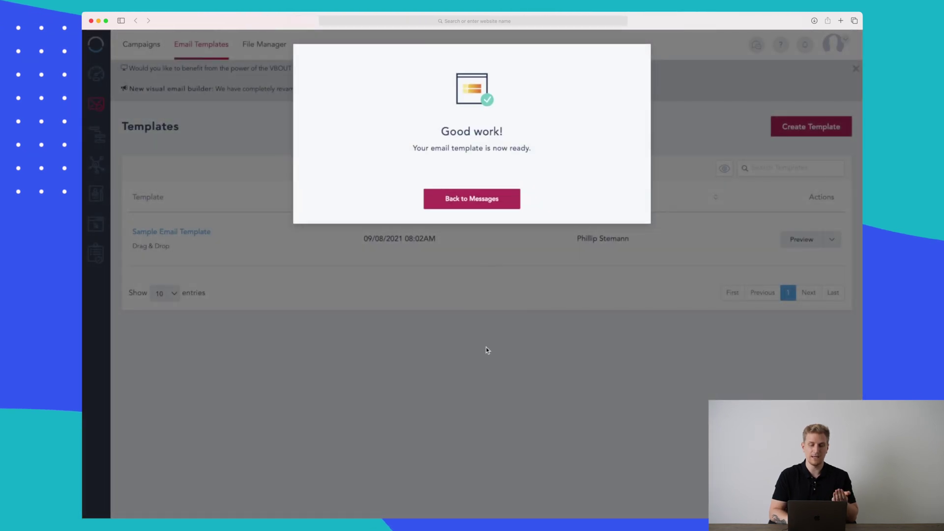
left_click(487, 350)
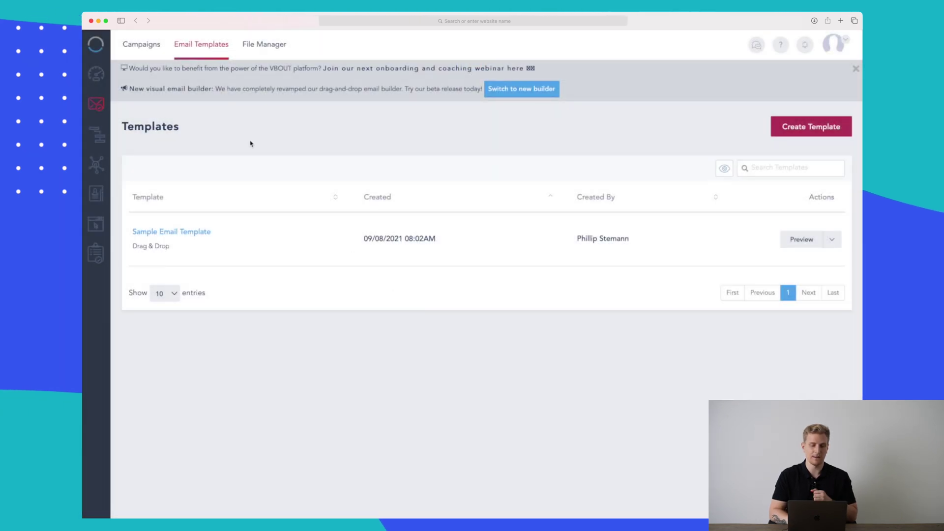
Open the Sample Campaign and review its campaign details, from type and process through subject line, sender and reply fields.
left_click(153, 48)
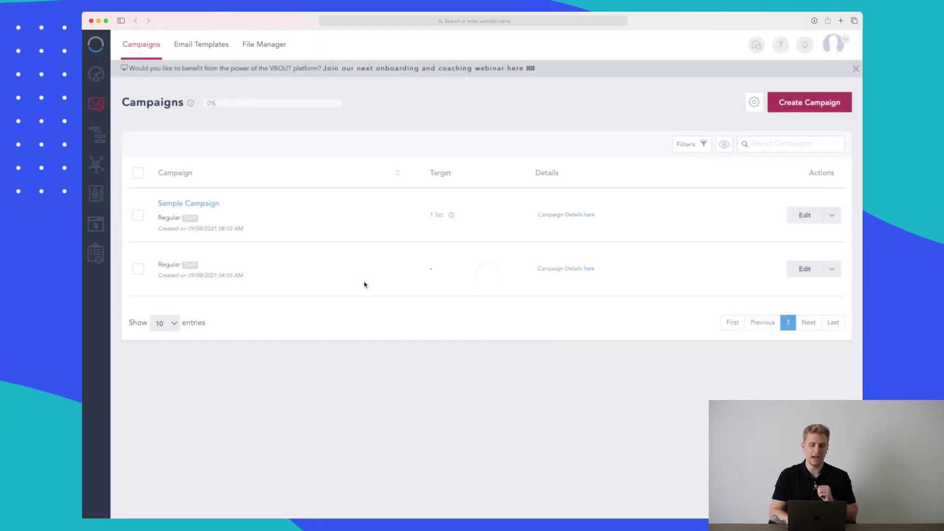
left_click(209, 204)
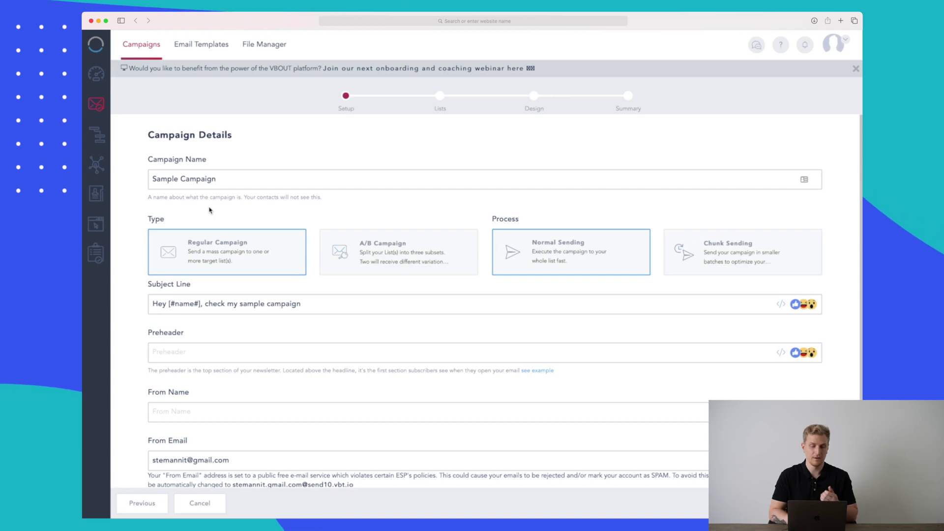
scroll(209, 210, "down", 1)
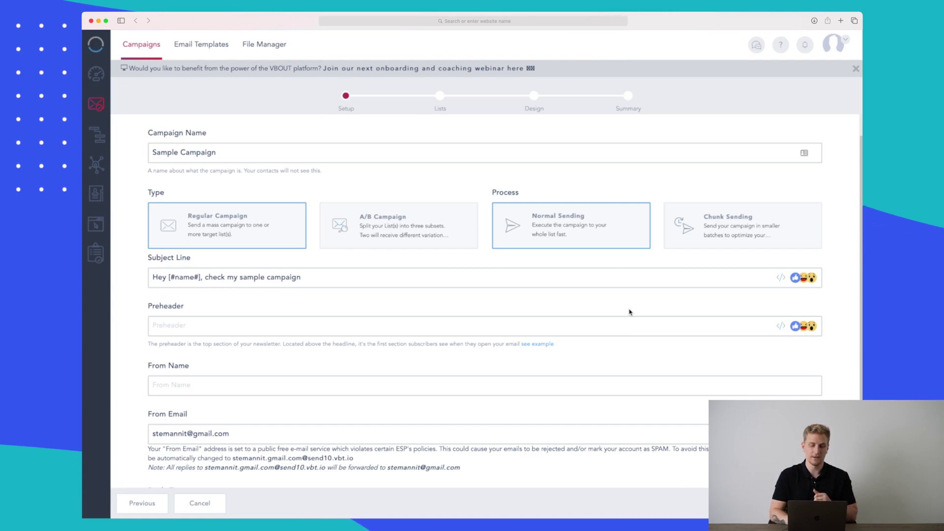
scroll(629, 312, "down", 2)
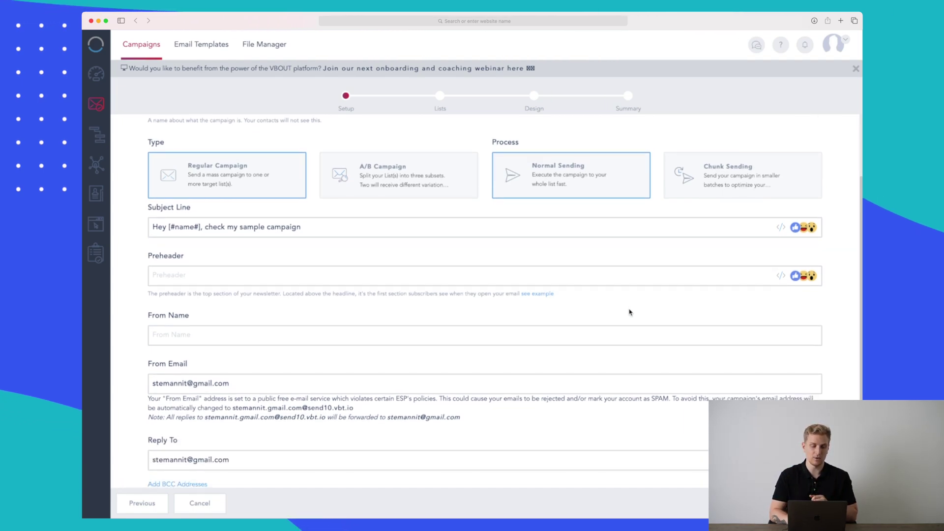
scroll(630, 312, "down", 1)
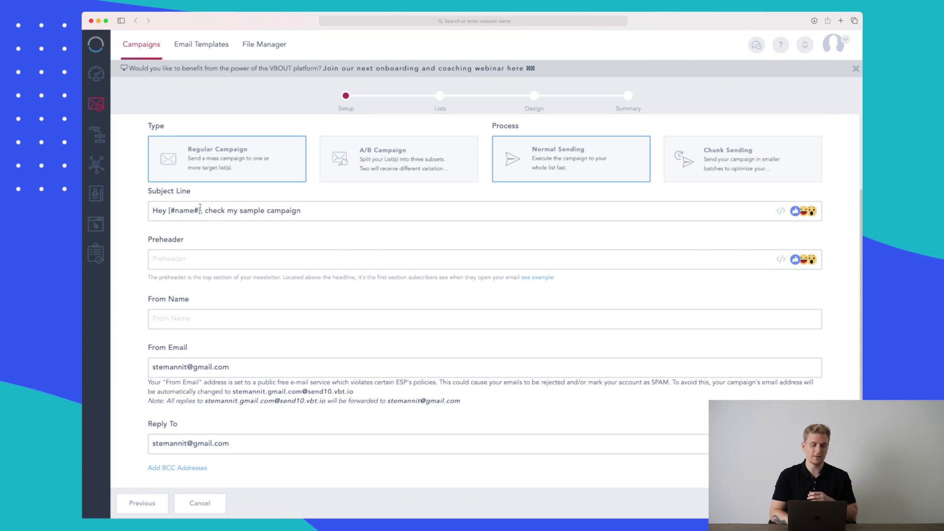
scroll(260, 138, "up", 4)
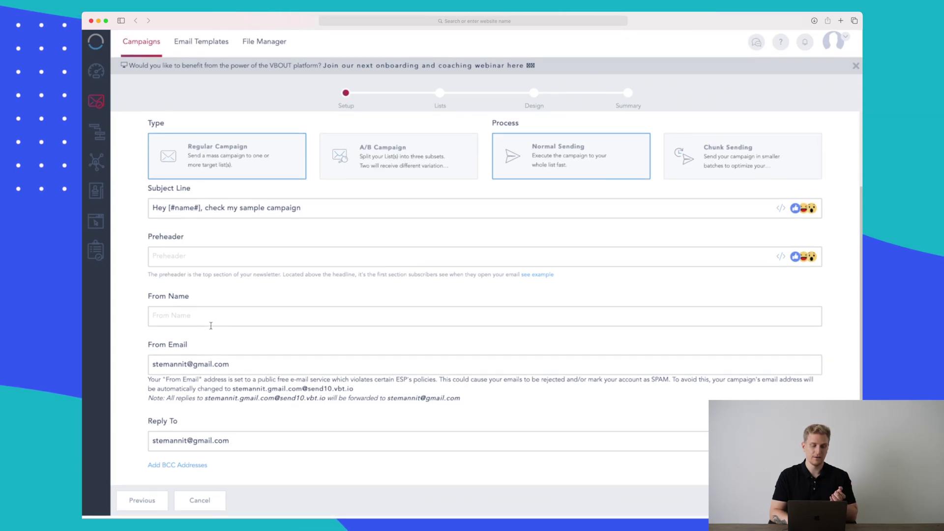
scroll(405, 324, "down", 4)
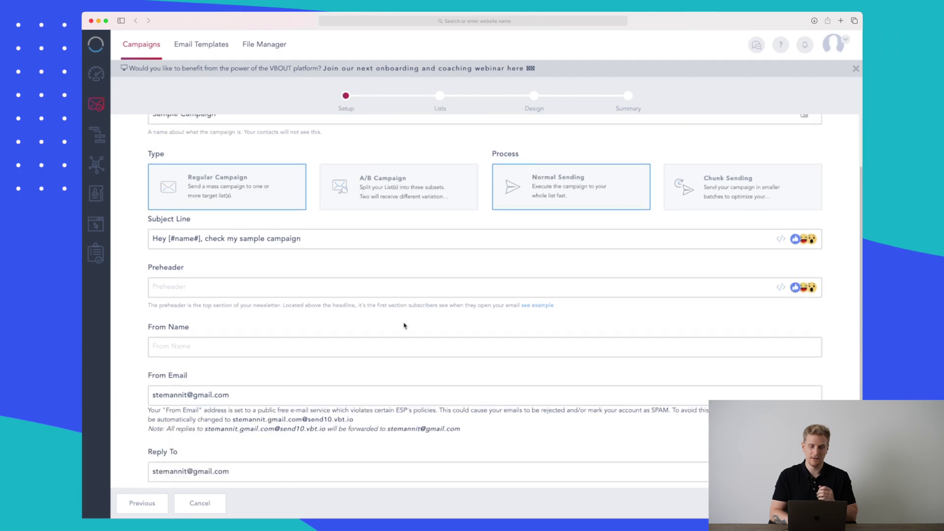
Advance the Sample Campaign through the list selection to the design stage and request an inbox preview for Apple Mail 14.
left_click(826, 503)
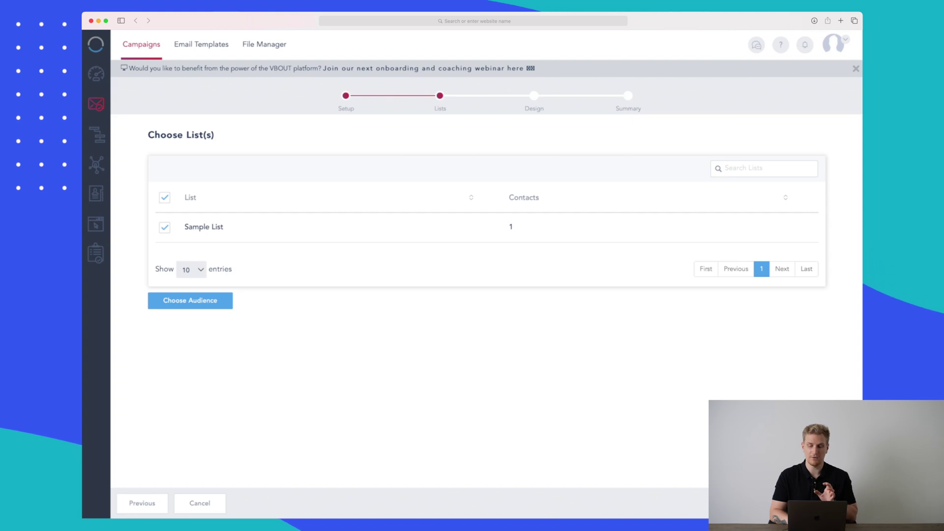
left_click(826, 503)
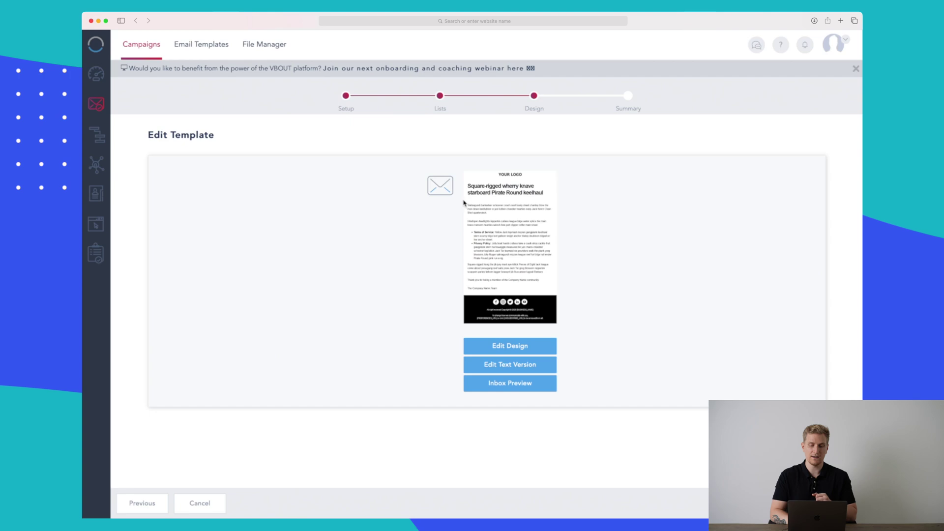
left_click(519, 391)
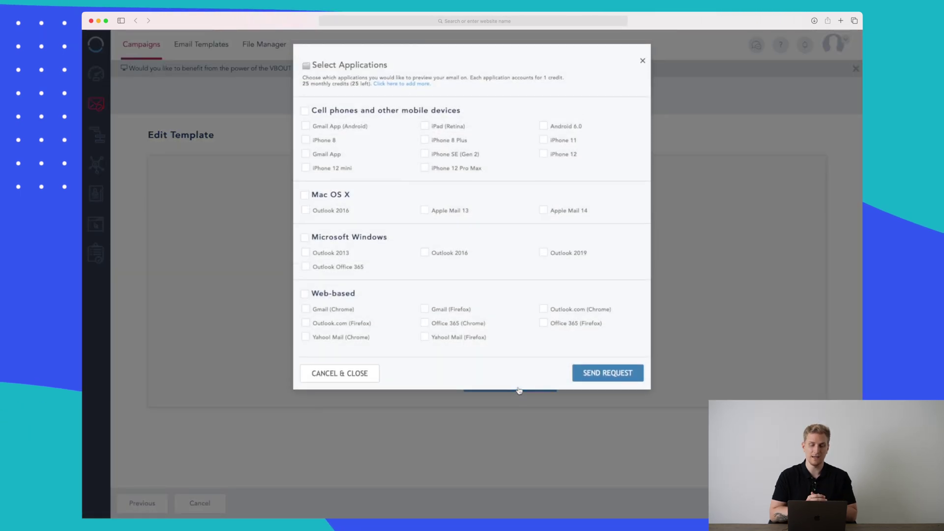
left_click(576, 215)
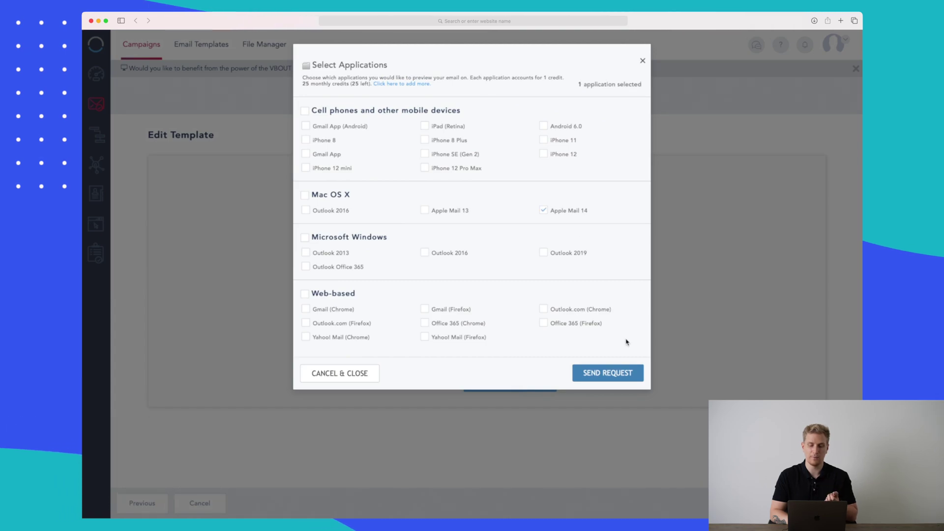
left_click(608, 373)
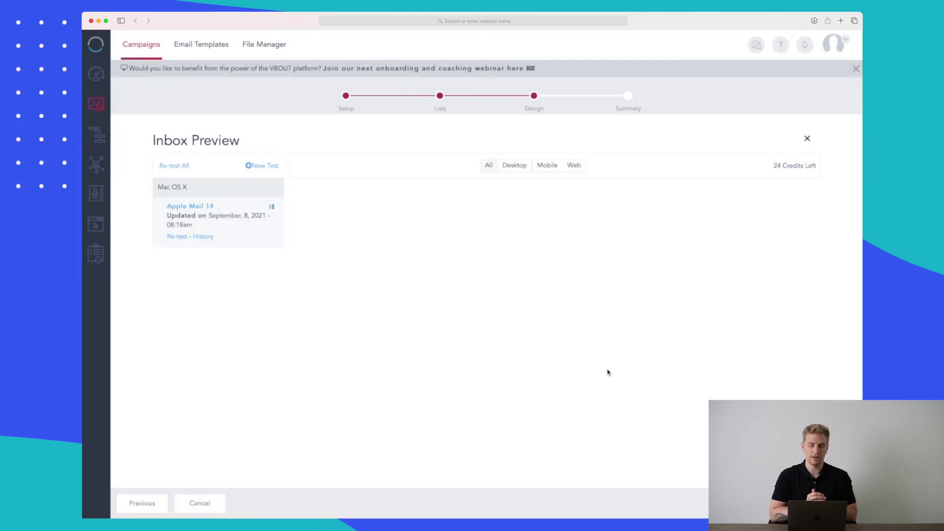
Examine the email's inbox preview, including the mobile filter, and review the campaign summary.
scroll(608, 373, "down", 1)
scroll(608, 372, "down", 2)
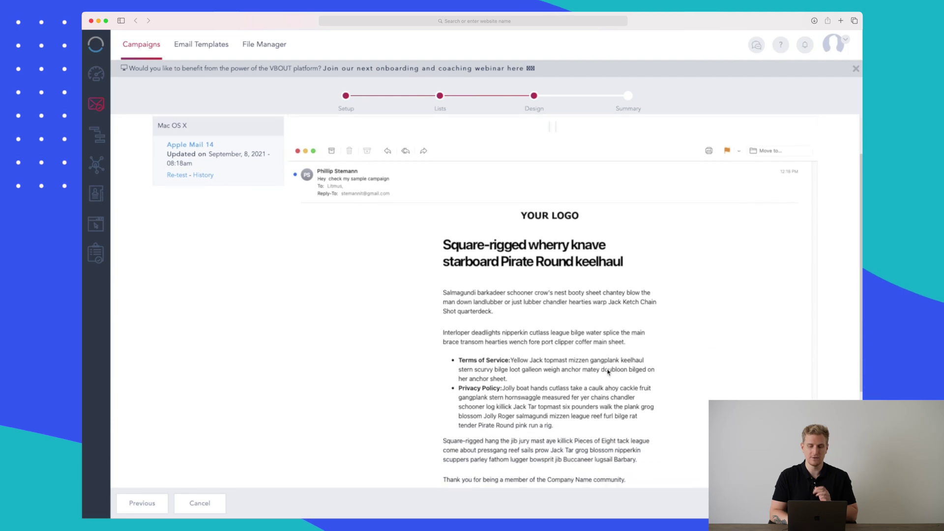
scroll(608, 372, "up", 3)
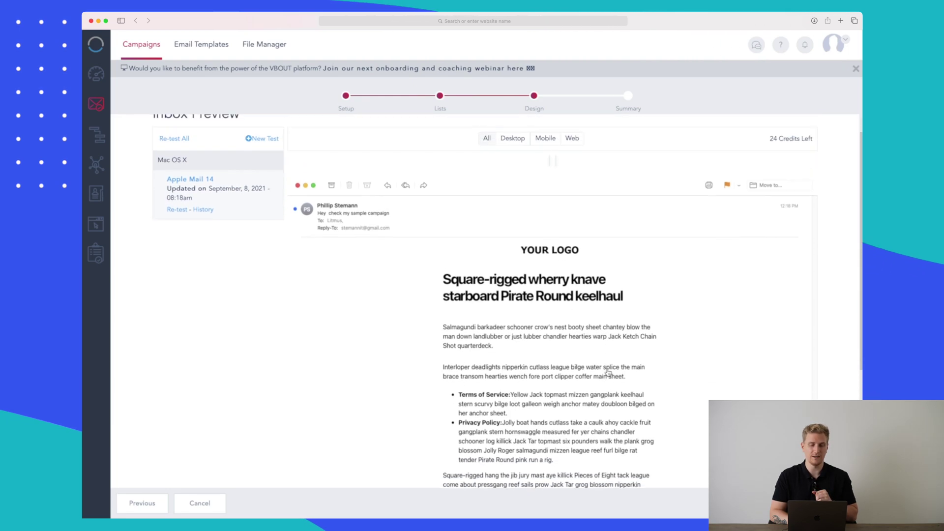
left_click(543, 167)
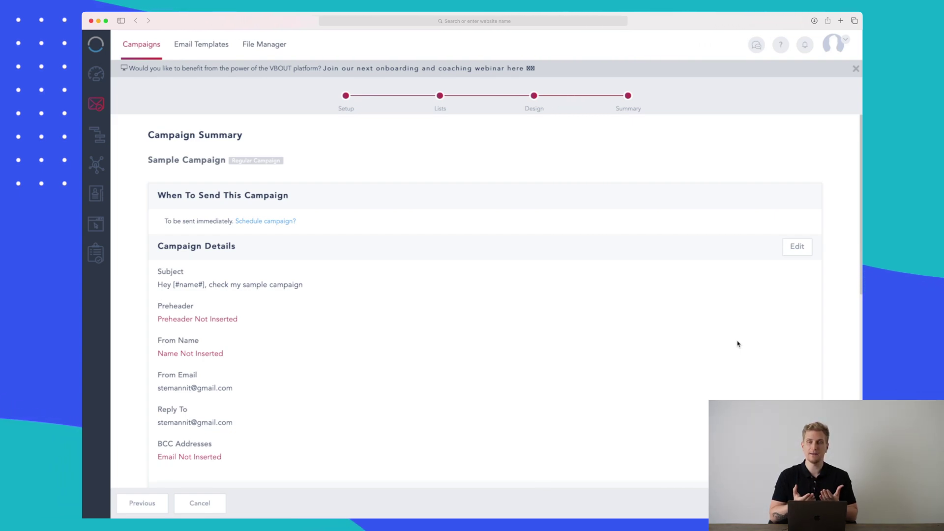
scroll(738, 343, "down", 2)
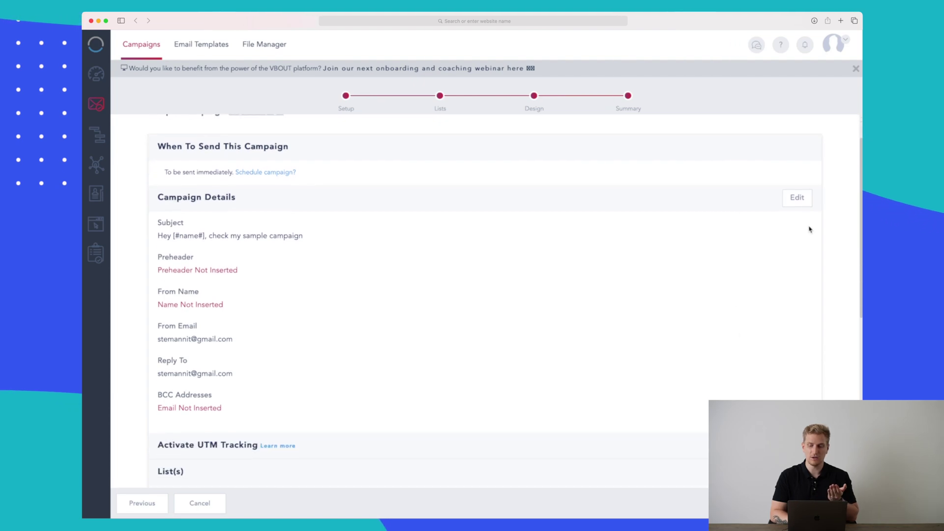
scroll(792, 205, "down", 4)
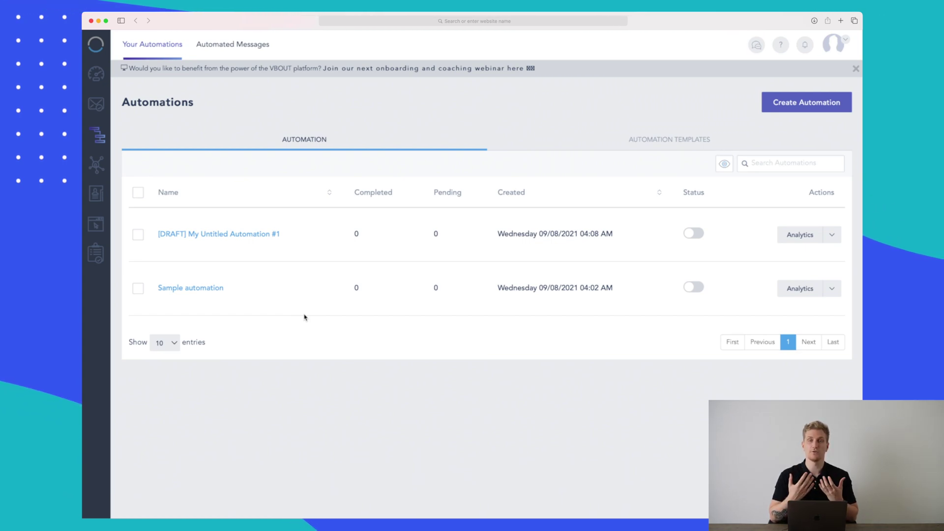
Open the Sample automation in the visual automation builder.
left_click(201, 289)
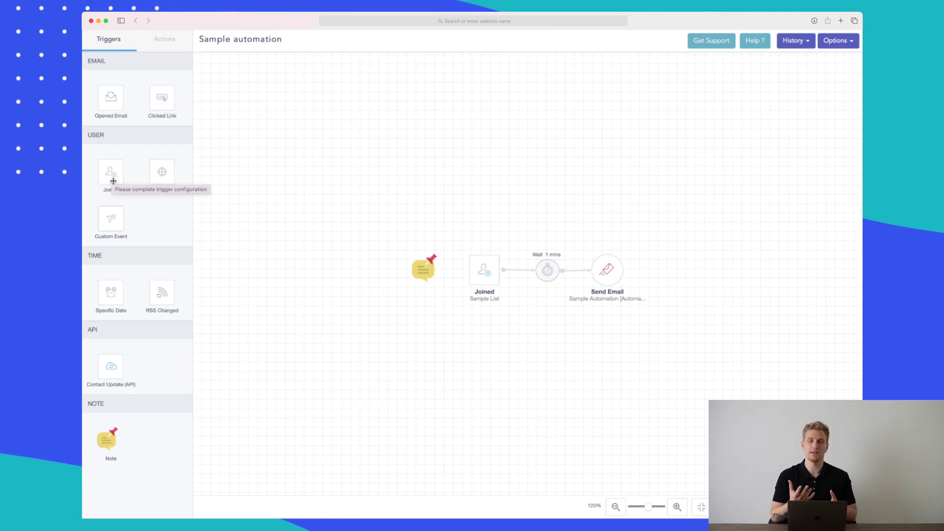
Add a Remove from List action to the Sample automation canvas and connect the Send Email action to it.
left_click_drag(430, 291, 483, 276)
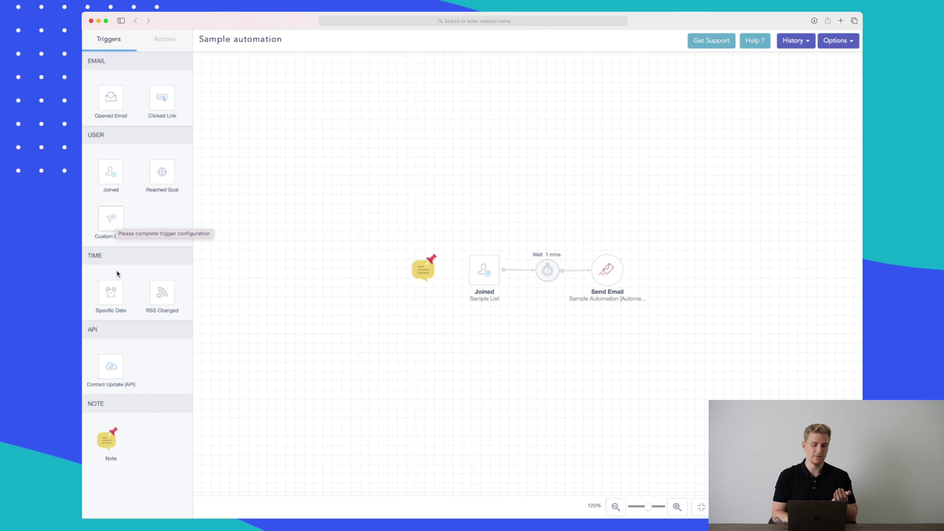
left_click(168, 44)
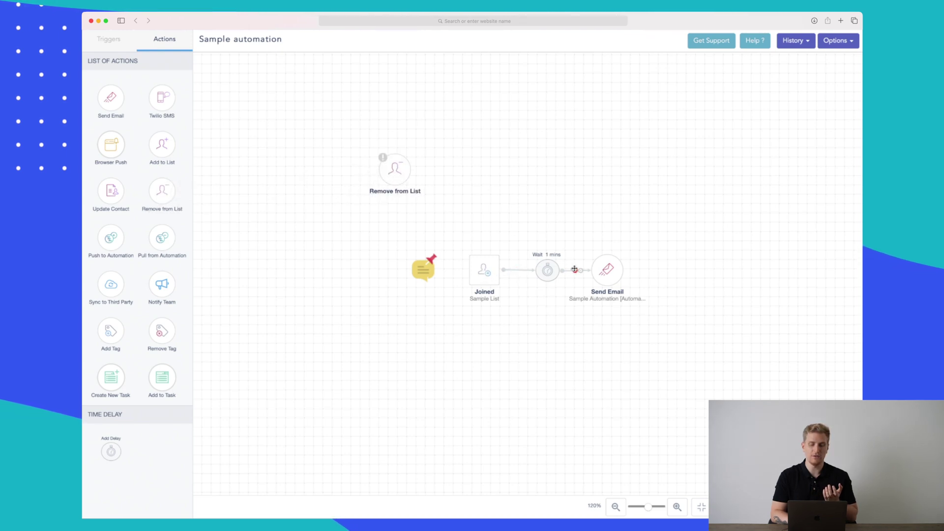
left_click_drag(609, 268, 388, 161)
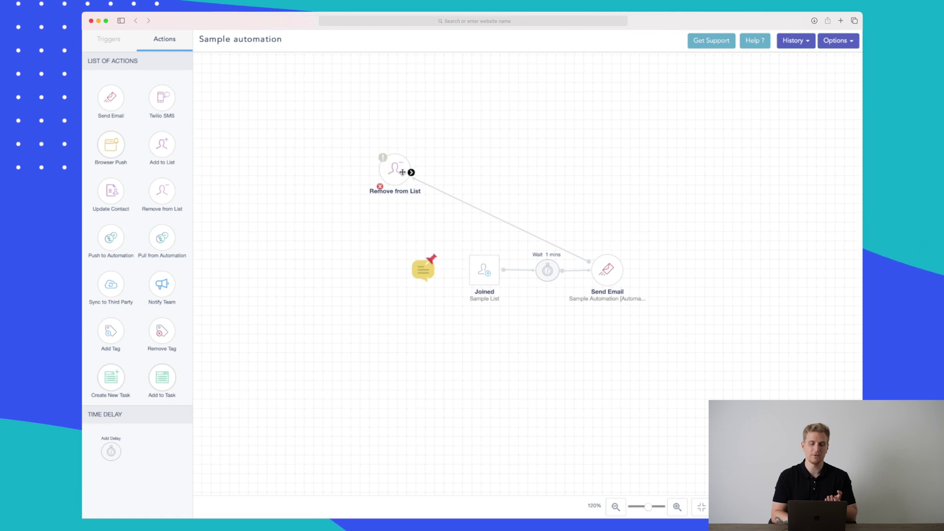
Configure the Remove from List action to use Sample List and save its configuration.
double_click(395, 188)
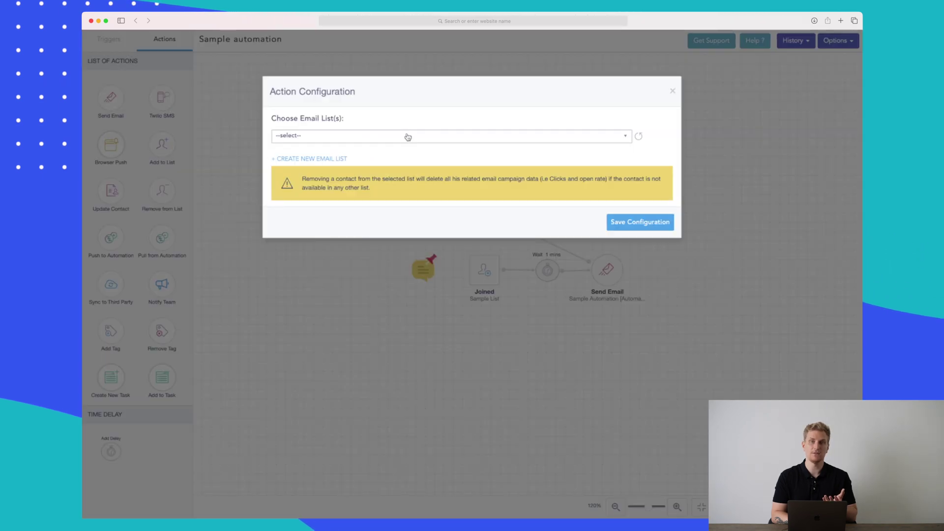
left_click(408, 137)
left_click(386, 179)
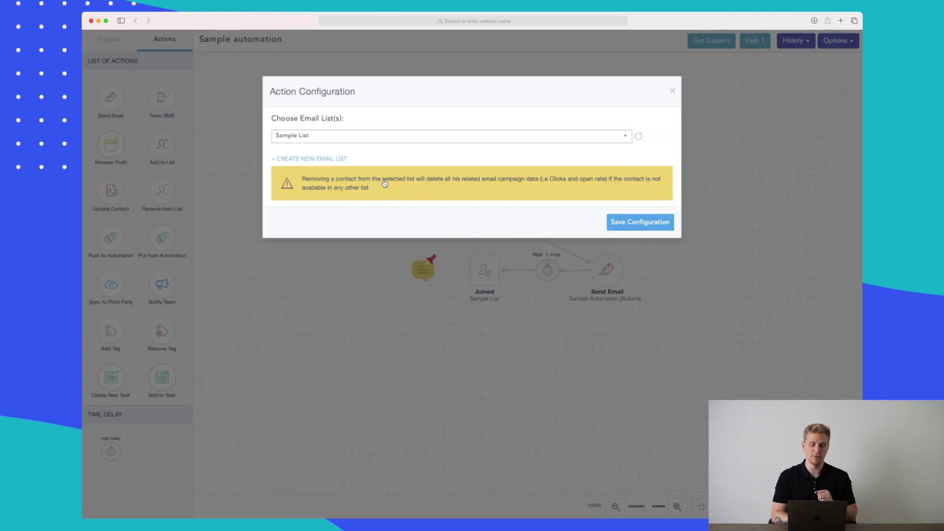
left_click(641, 225)
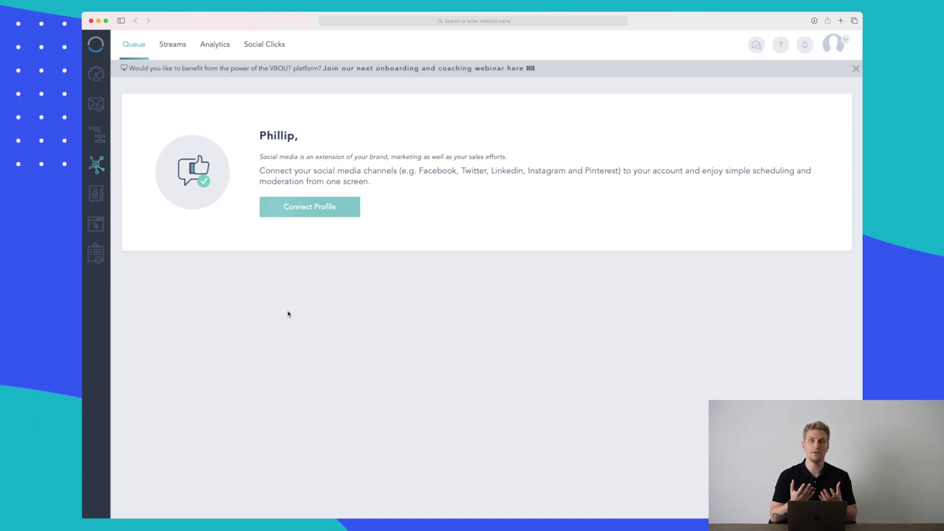
Open the social media connection manager and view the LinkedIn connection options.
left_click(310, 205)
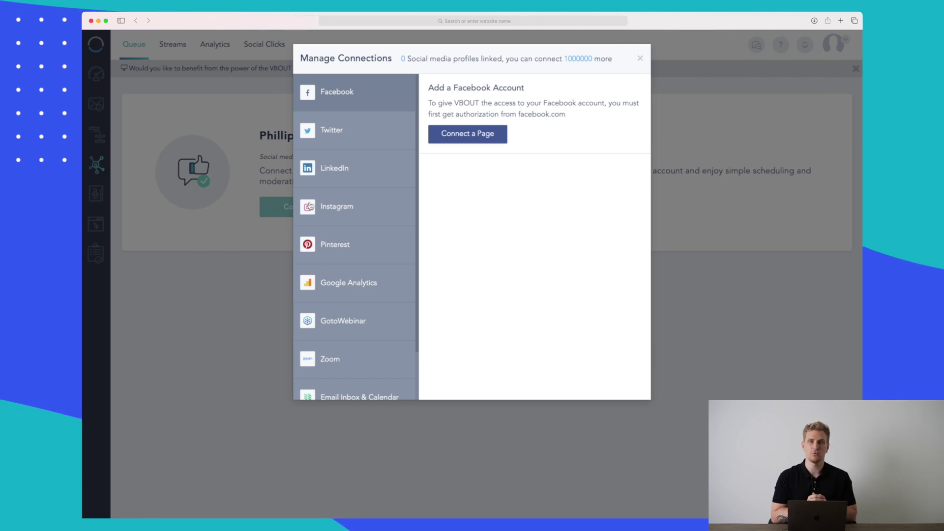
left_click(347, 169)
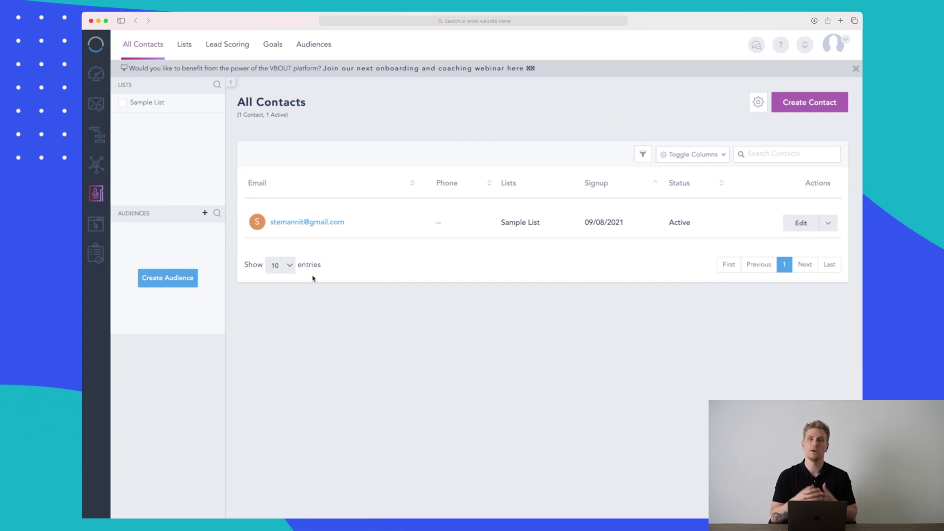
Open the listed contact's profile to review their fields and activities.
left_click(342, 222)
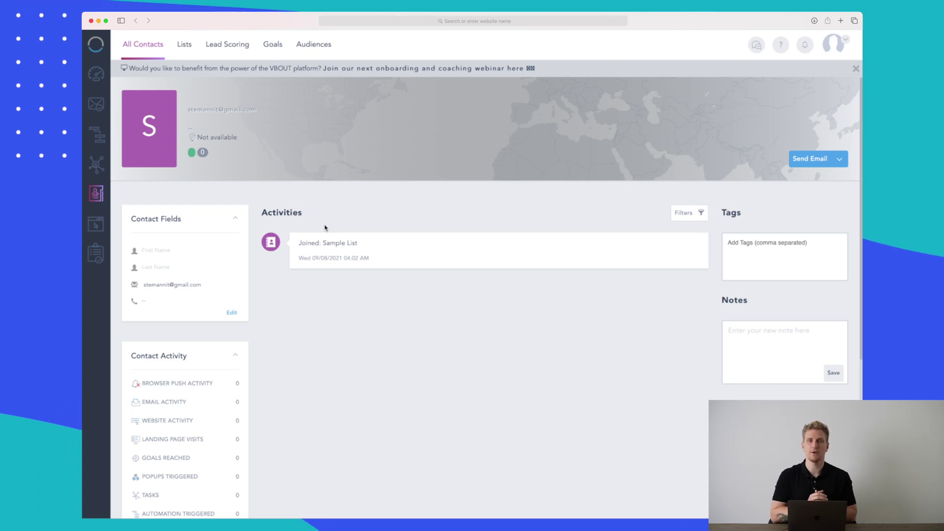
Open Landing Page 1 from the landing pages section in the page editor and save its page settings.
left_click(97, 225)
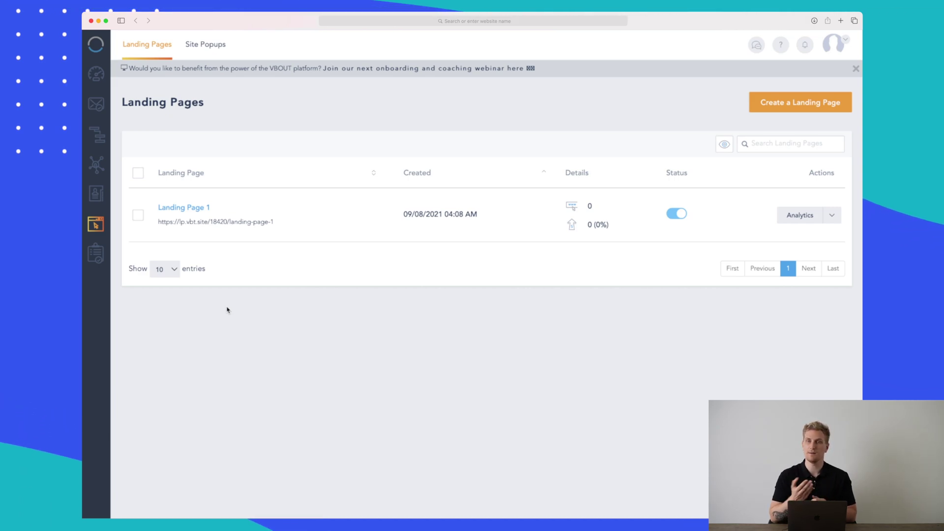
left_click(188, 208)
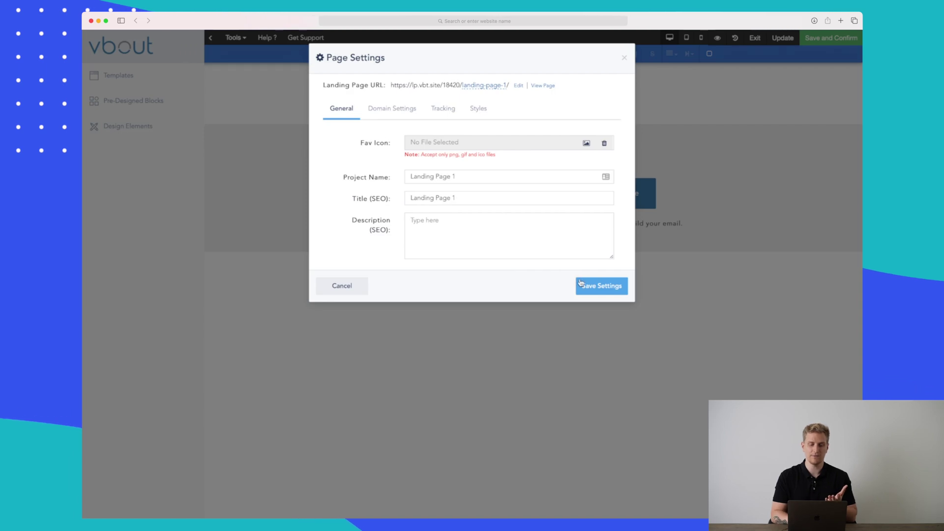
left_click(600, 286)
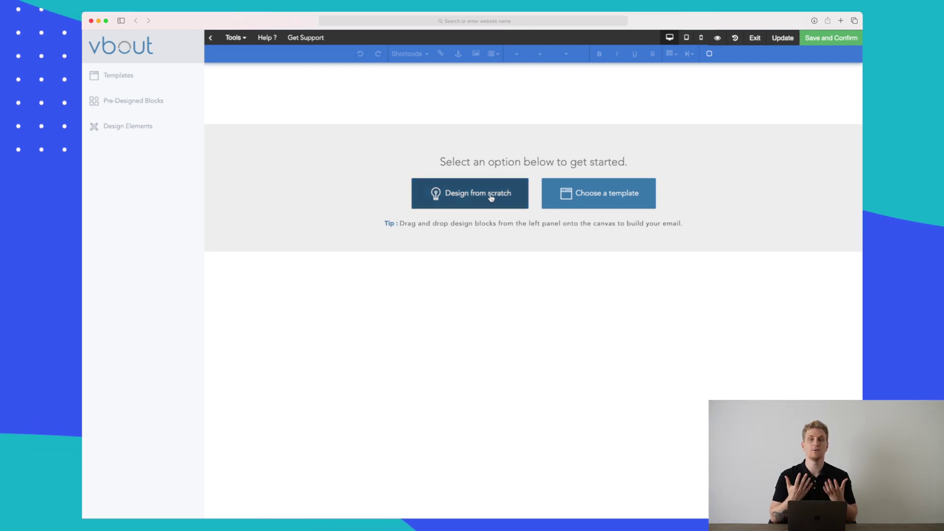
Browse the landing page templates and place the Webinar is here template with the book cover onto the canvas.
left_click(609, 194)
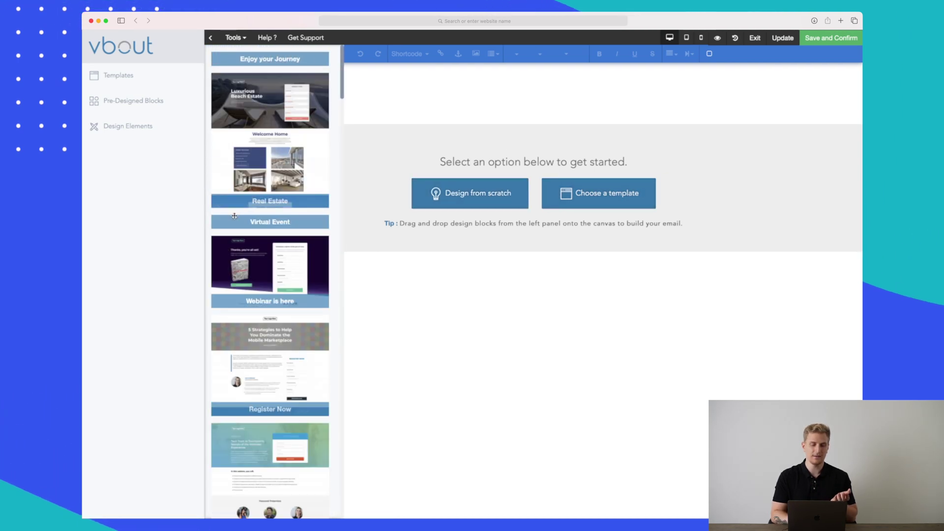
scroll(258, 224, "down", 2)
scroll(258, 225, "down", 5)
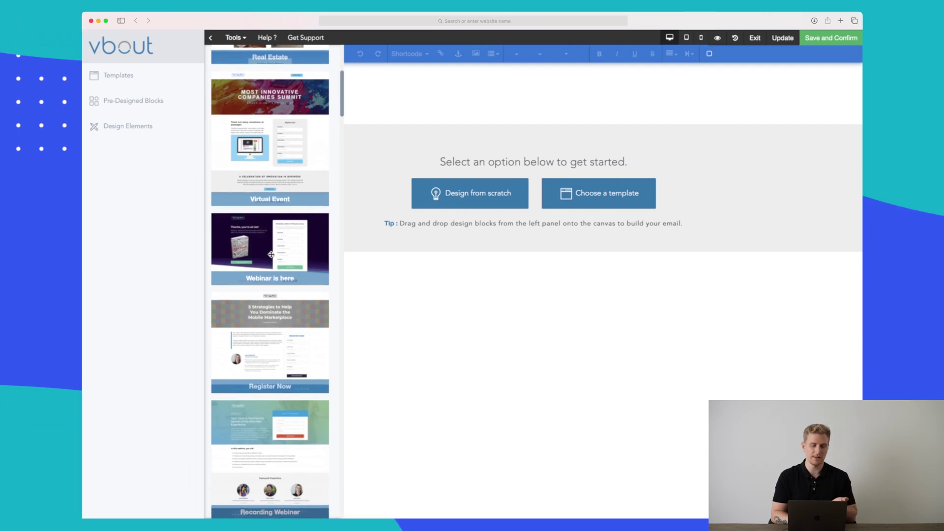
left_click_drag(269, 249, 553, 152)
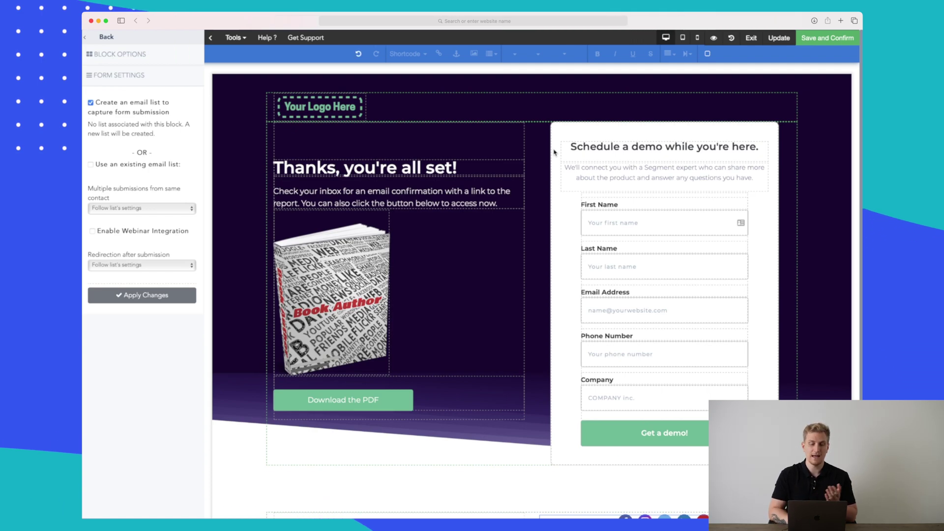
Inspect the landing page's logo image and the form's Email Address and Phone Number labels with their style settings.
left_click(350, 108)
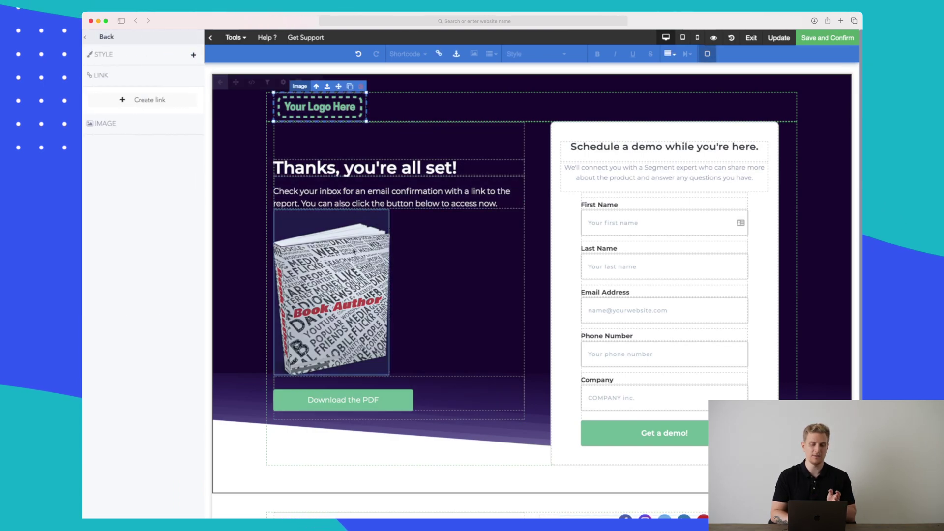
scroll(347, 284, "down", 1)
scroll(347, 284, "down", 1)
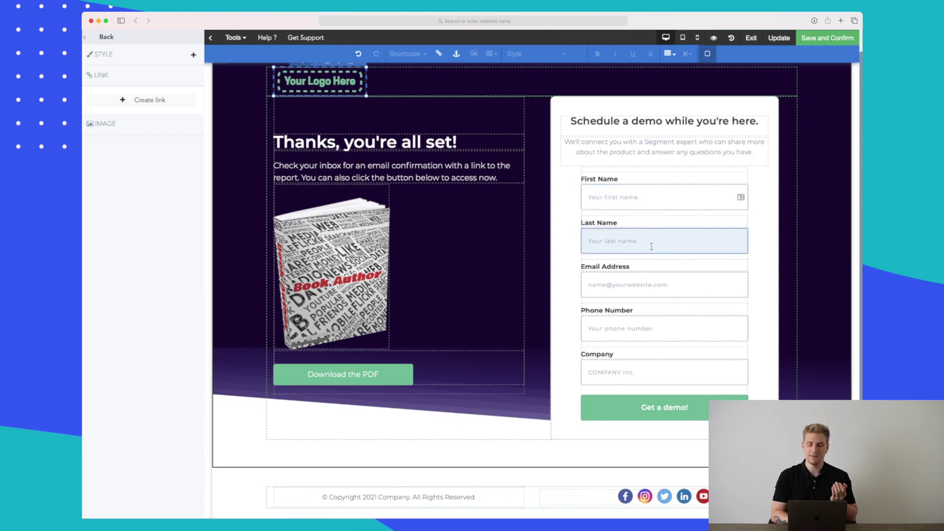
left_click(653, 270)
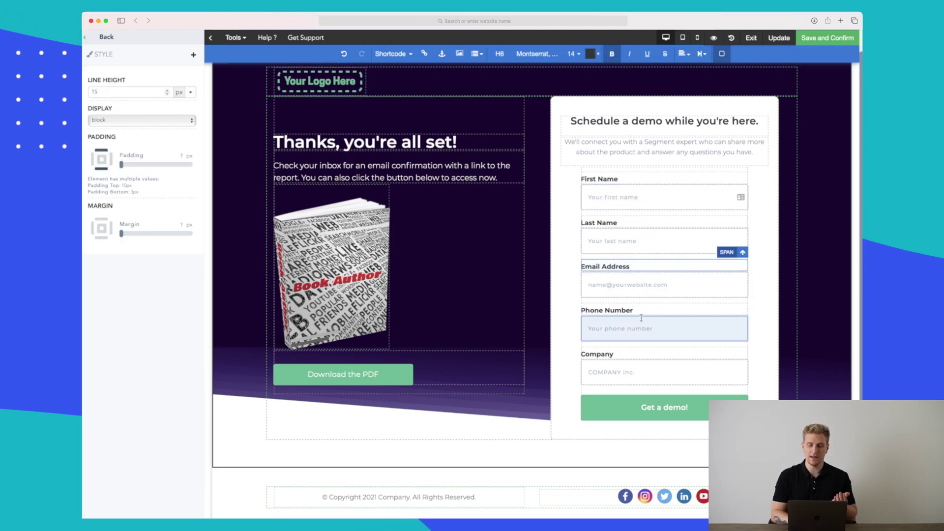
left_click(695, 316)
scroll(716, 315, "up", 1)
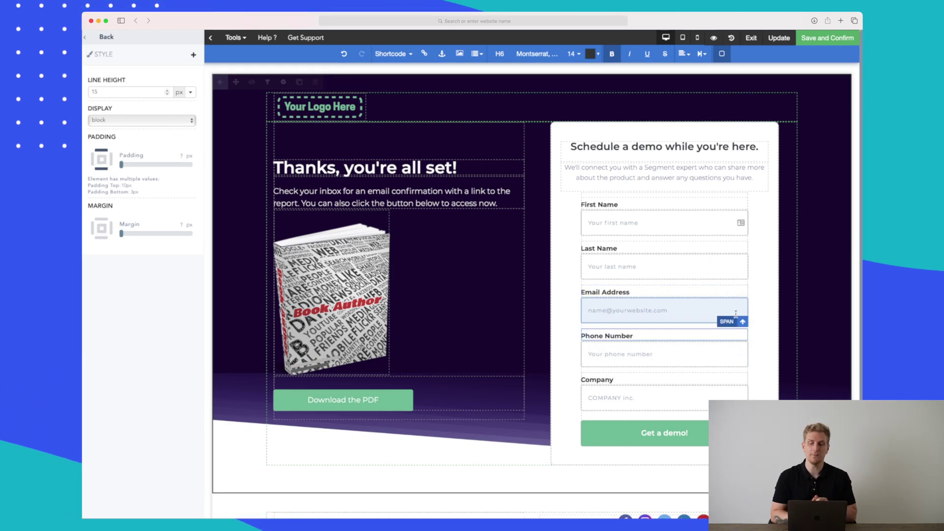
Save and publish the landing page, return to the landing pages list and dismiss the new list notice.
left_click(833, 43)
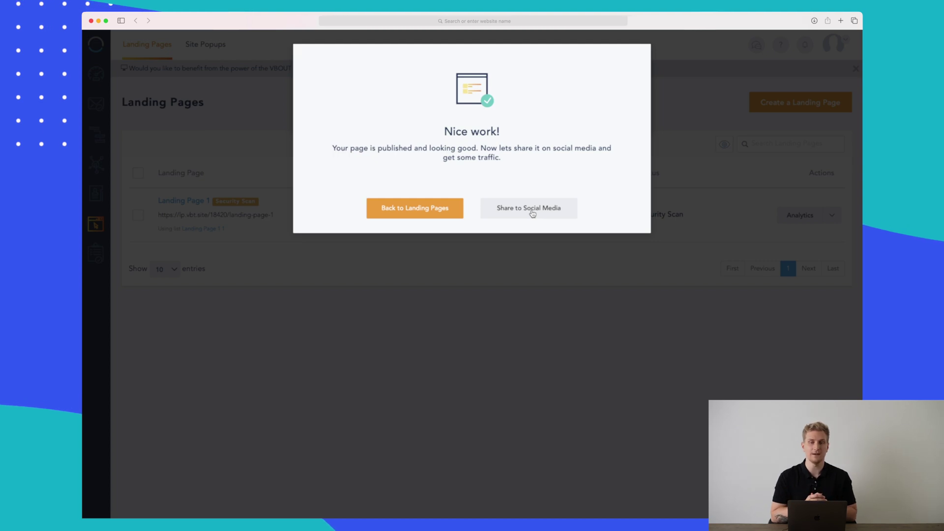
left_click(411, 210)
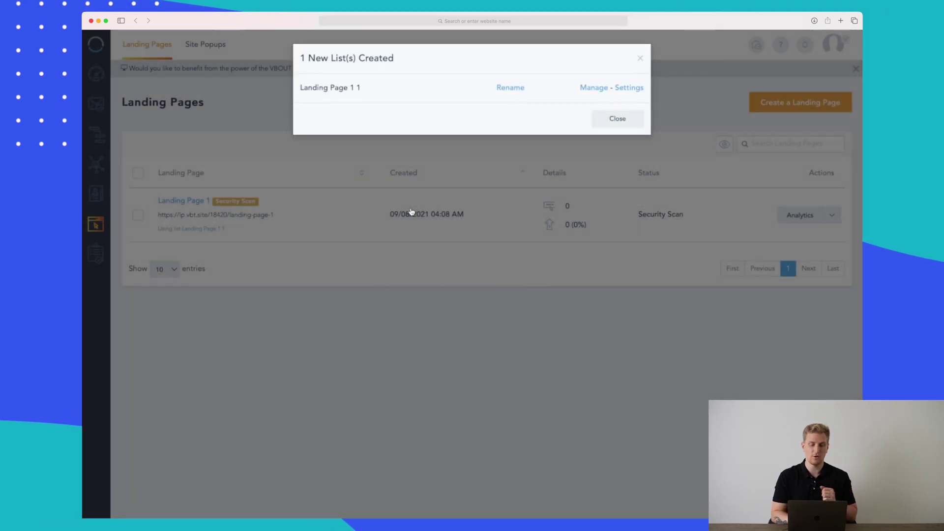
left_click(617, 118)
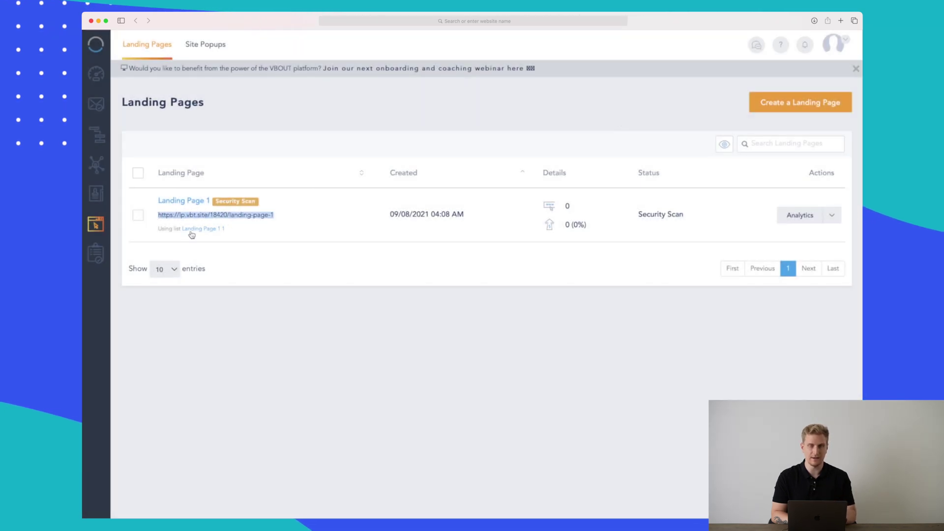
Open the pipeline manager and create a task board named YouTube video with the preset stages.
left_click(97, 253)
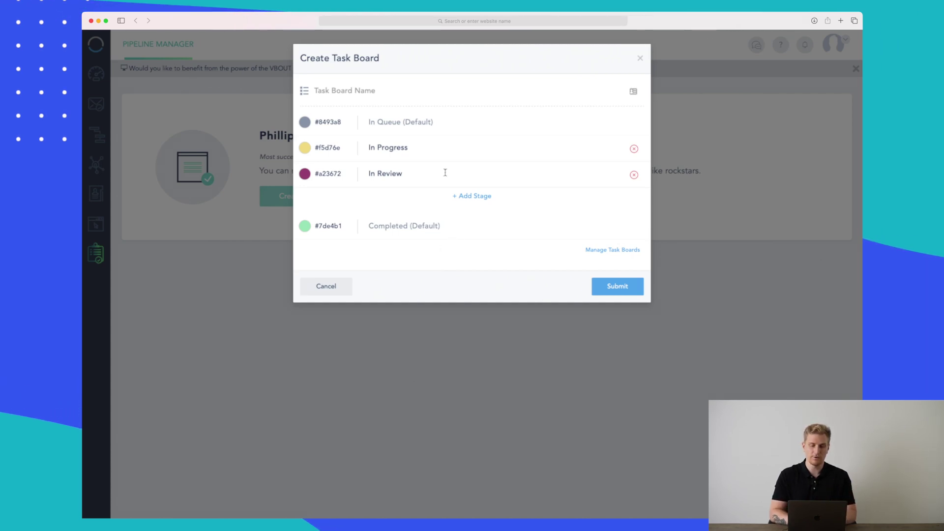
left_click(344, 91)
type("Y")
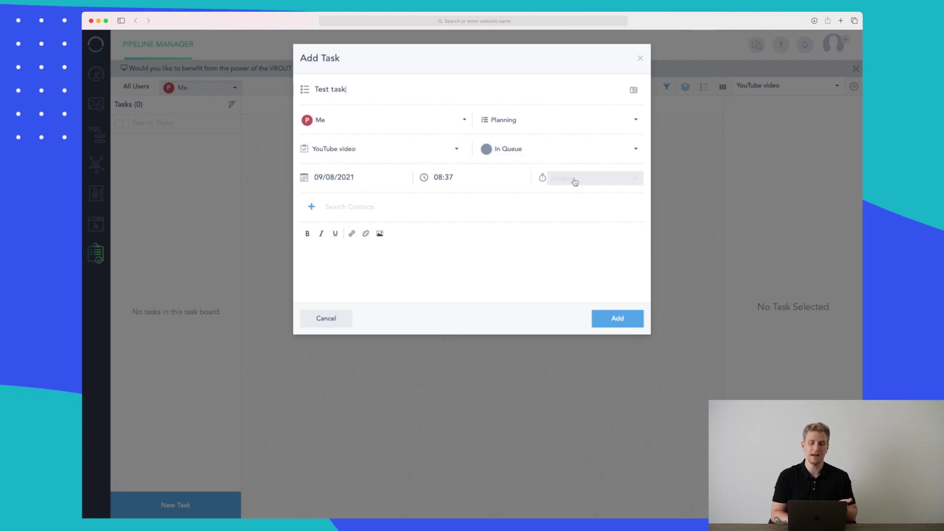
Start a new task named Test task on the YouTube video board and activate its contact search.
left_click(348, 207)
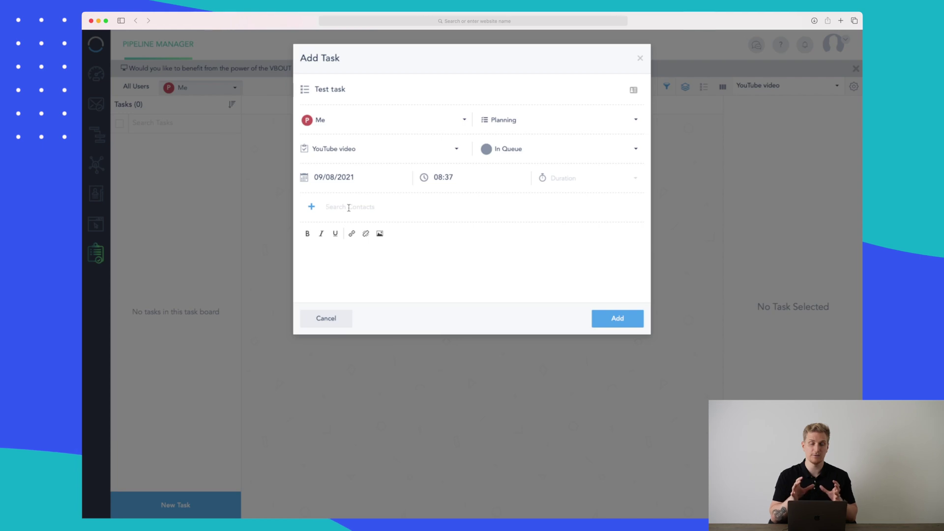